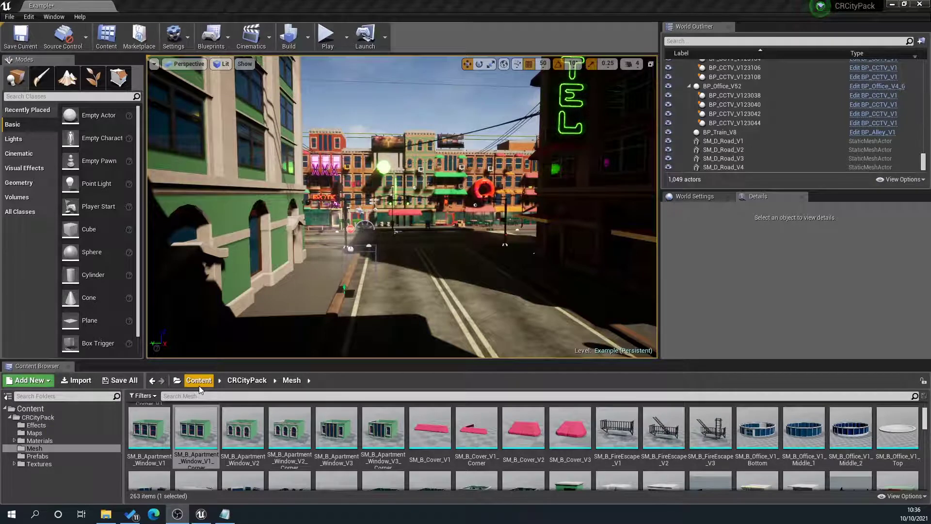
# - Place the SM_B_Apartment_Window_V1_Corner mesh in the street and set its location to 0, 0, 0
pyautogui.moveTo(203, 421)
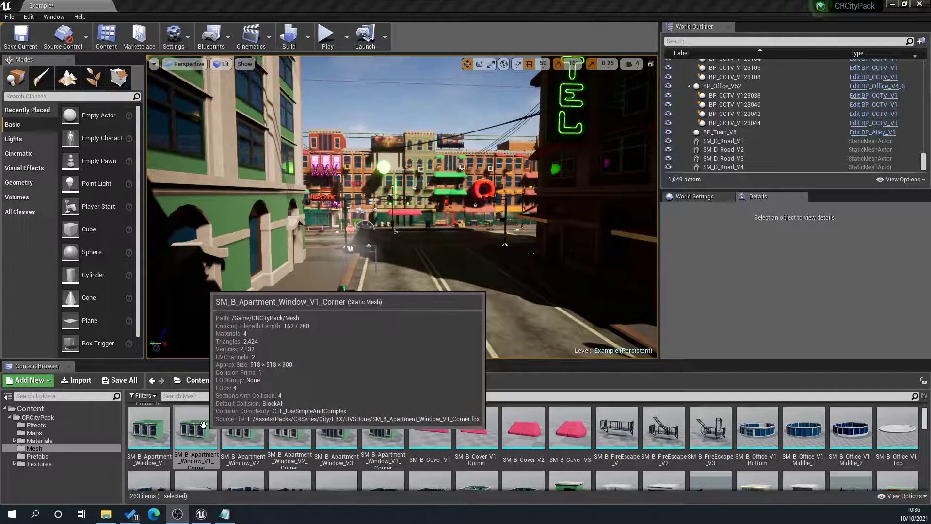
pyautogui.moveTo(246, 432)
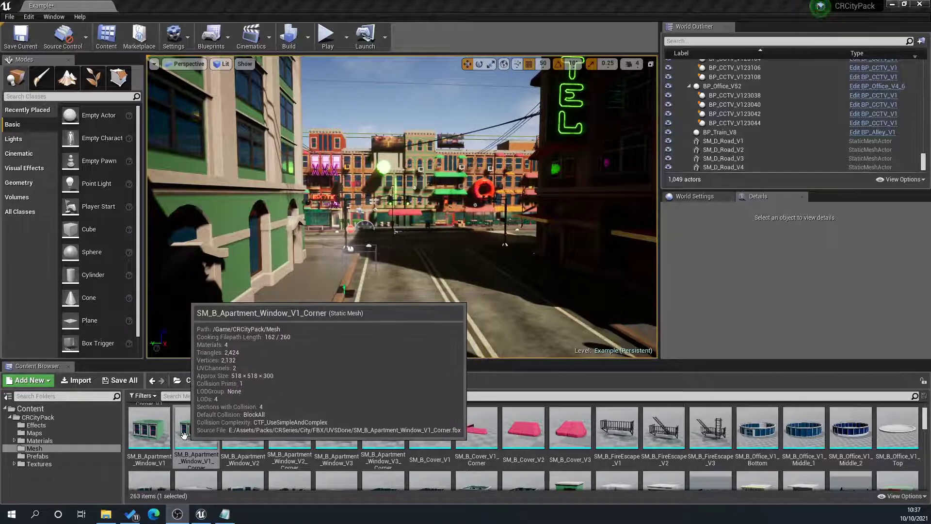
pyautogui.moveTo(182, 433); pyautogui.dragTo(367, 290)
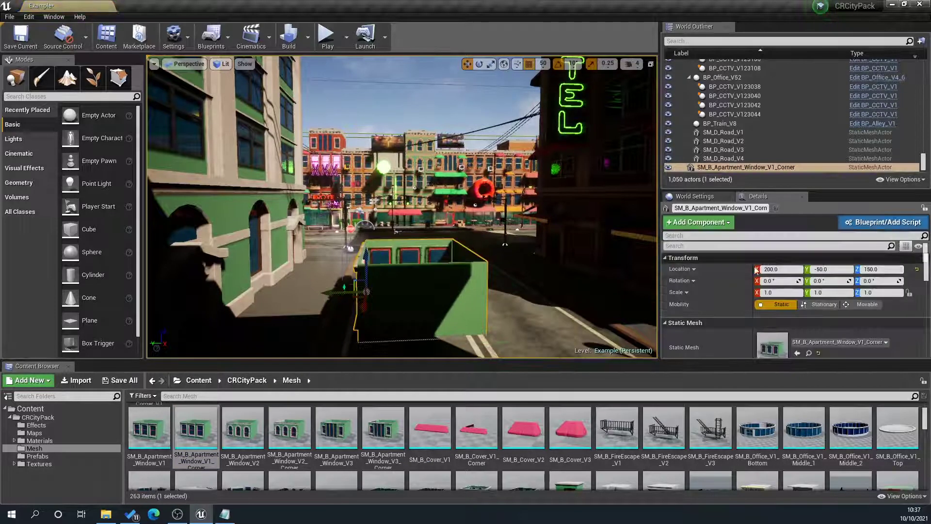
pyautogui.click(791, 269)
pyautogui.write('0')
pyautogui.click(847, 269)
pyautogui.write('0')
pyautogui.click(885, 269)
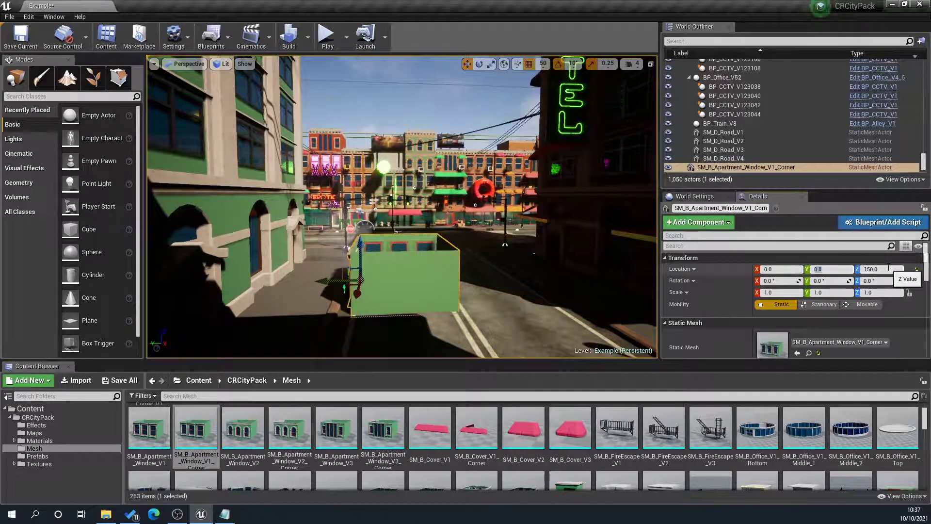
pyautogui.write('0')
pyautogui.press('Return')
# - Place SM_B_Apartment_Window_V2 at location 0, 0, 0 and raise it to Z 300 to stack it on the corner mesh
pyautogui.moveTo(242, 429); pyautogui.dragTo(473, 295)
pyautogui.click(793, 270)
pyautogui.write('0')
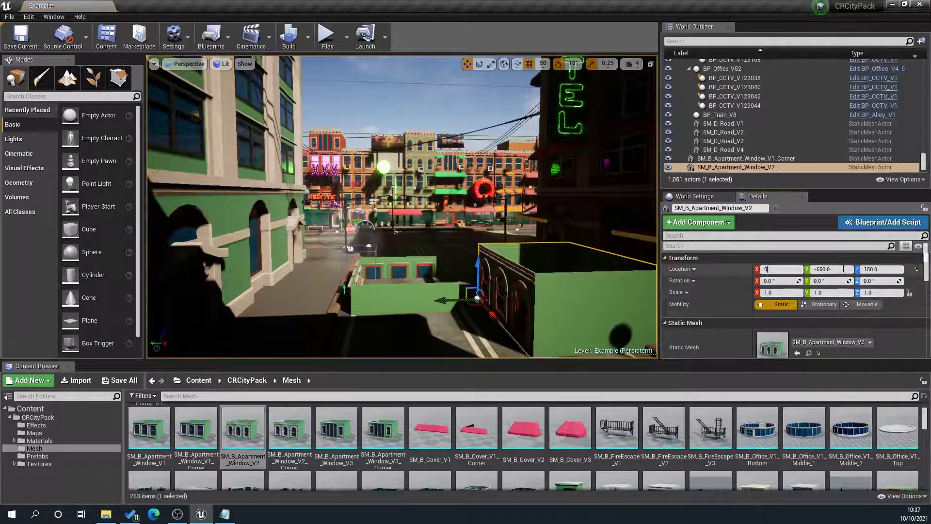
pyautogui.click(841, 269)
pyautogui.write('0')
pyautogui.click(875, 269)
pyautogui.write('0')
pyautogui.press('Return')
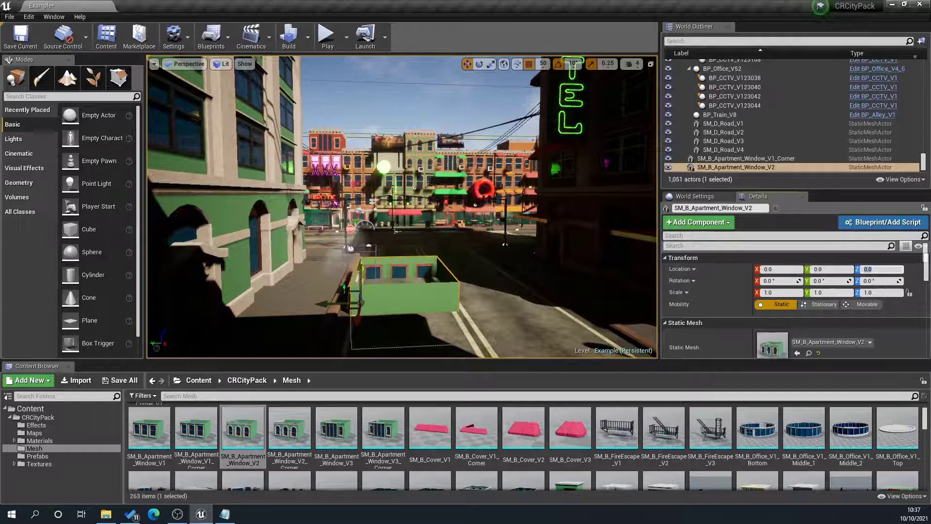
pyautogui.moveTo(360, 264); pyautogui.dragTo(366, 211)
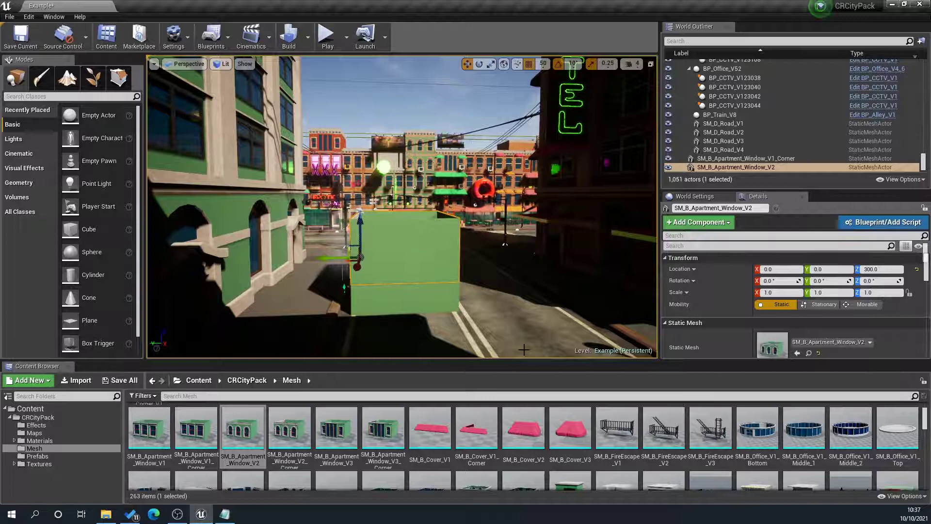
# - Merge the two stacked apartment window actors into one static mesh, saved under the default name in the Content folder
pyautogui.click(424, 241)
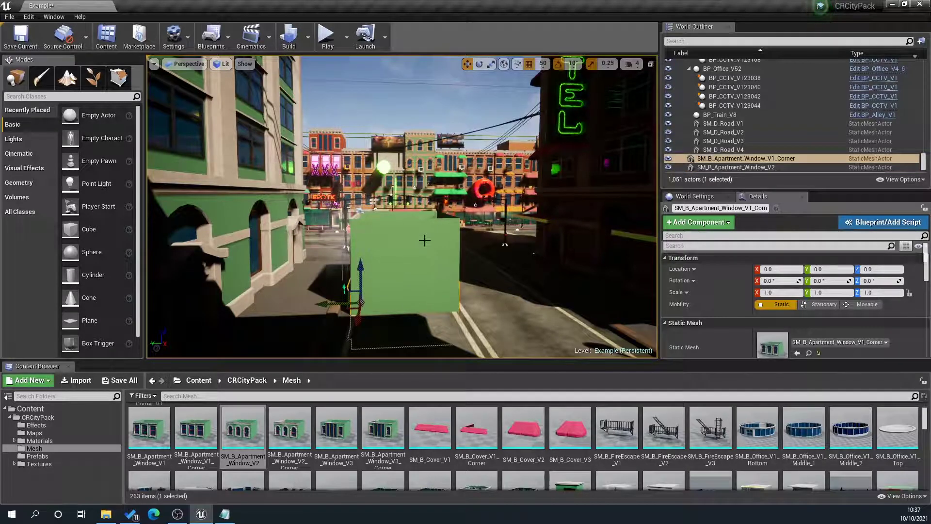
pyautogui.keyDown('ctrl'); pyautogui.click(424, 241); pyautogui.keyUp('ctrl')
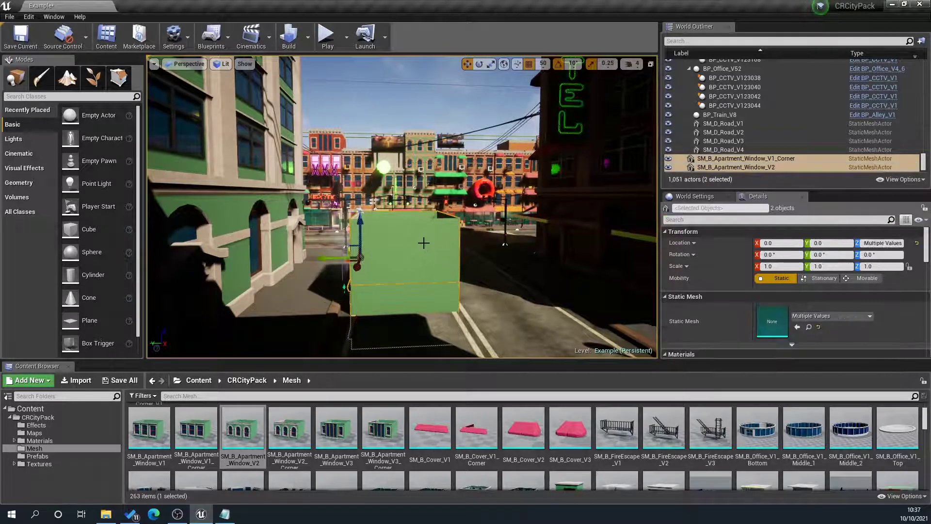
pyautogui.rightClick(423, 243)
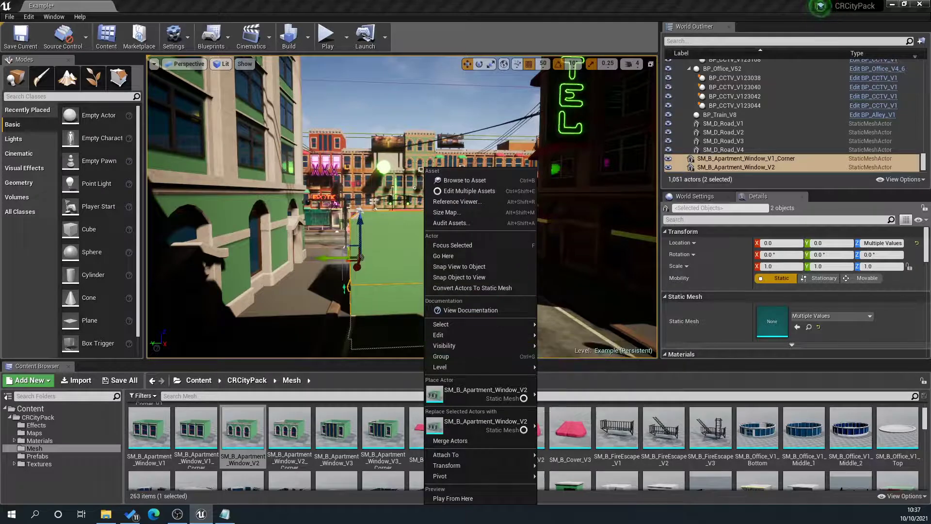
pyautogui.click(468, 439)
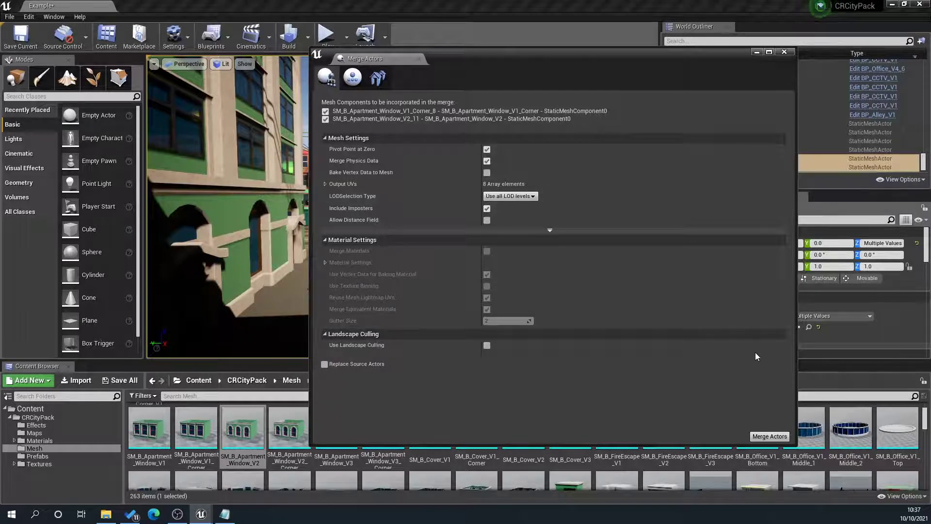
pyautogui.click(770, 437)
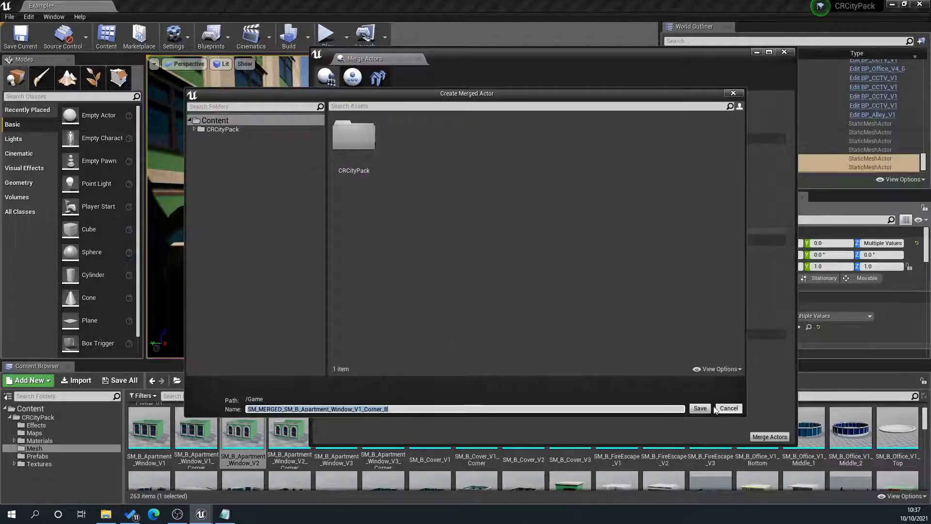
pyautogui.click(700, 408)
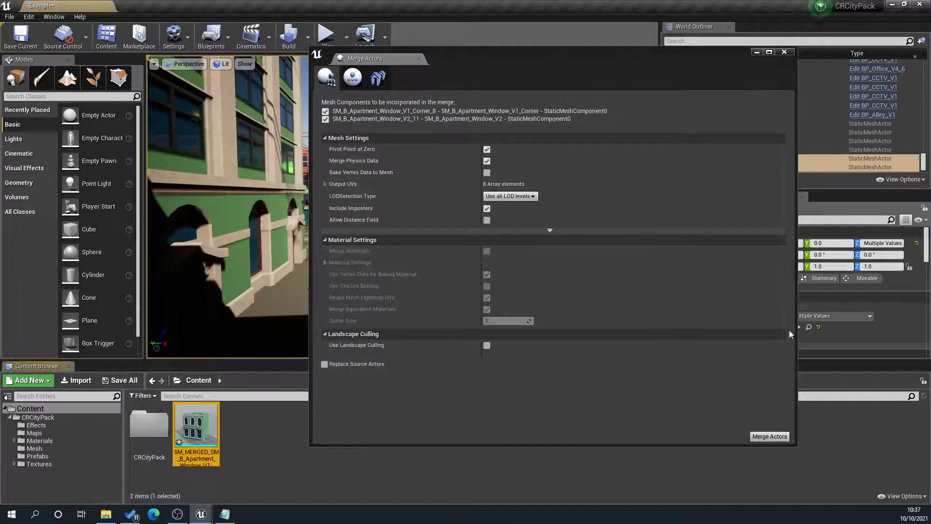
pyautogui.click(288, 439)
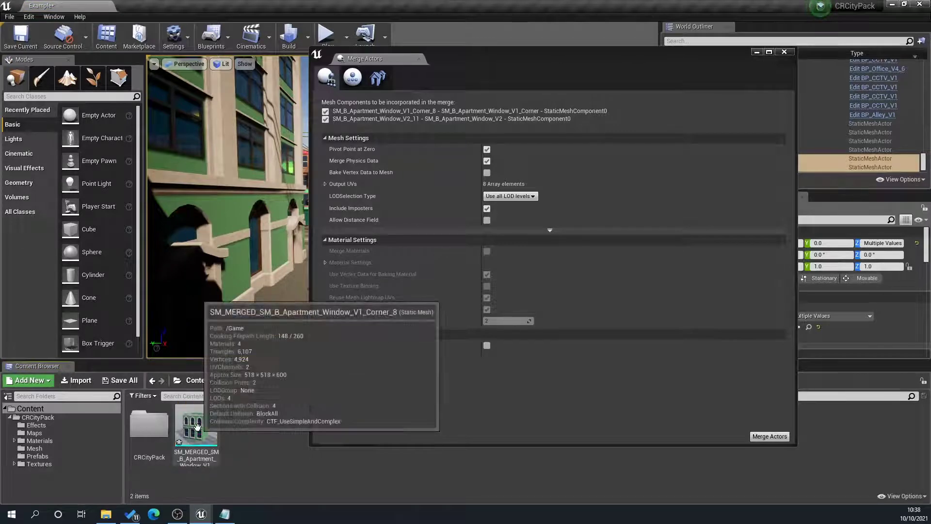
pyautogui.click(792, 54)
# - Inspect the merged window mesh asset and delete the two source apartment window actors from the level
pyautogui.doubleClick(196, 426)
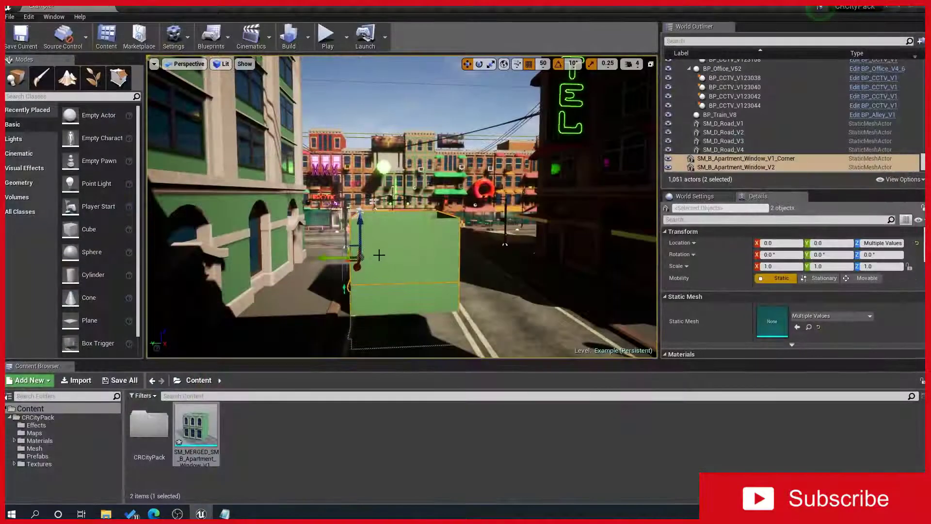
pyautogui.click(383, 255)
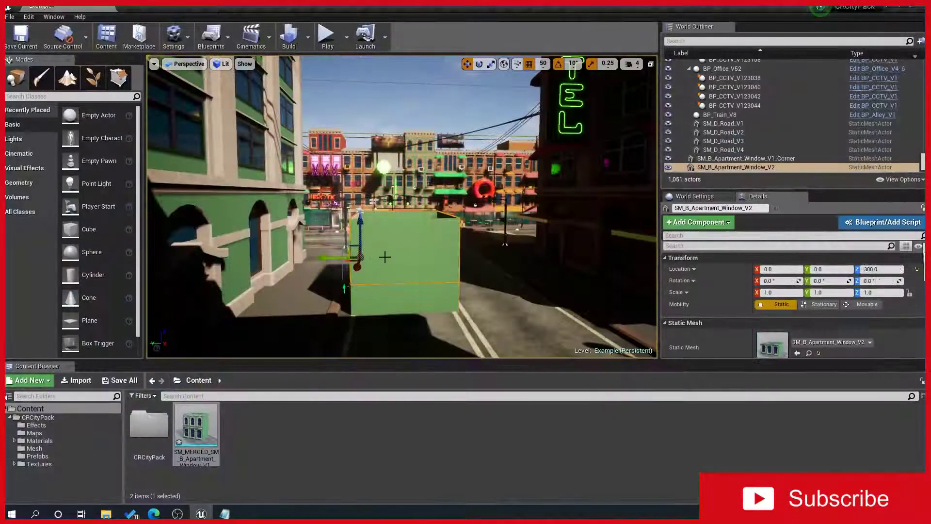
pyautogui.press('Delete')
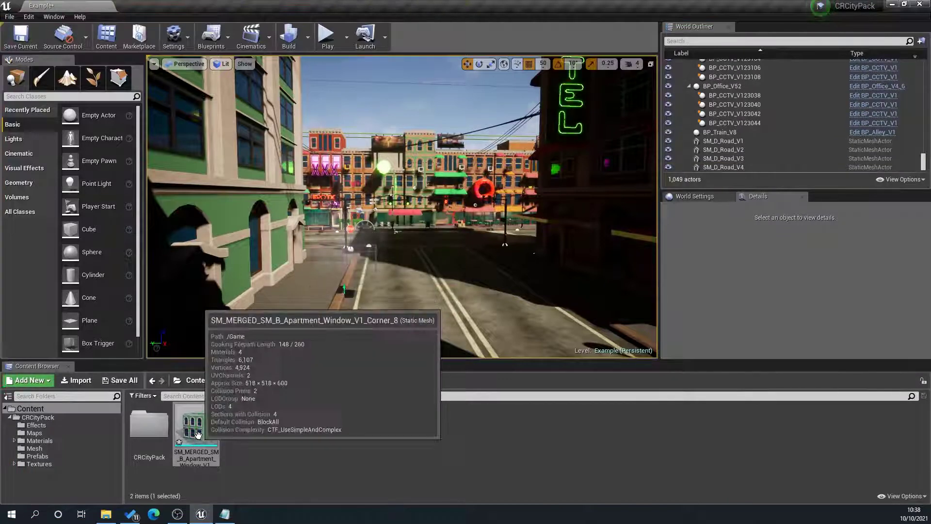
# - Try out the merged apartment window mesh in the street by placing it and raising it to Z 200, and delete it
pyautogui.moveTo(196, 427); pyautogui.dragTo(386, 286)
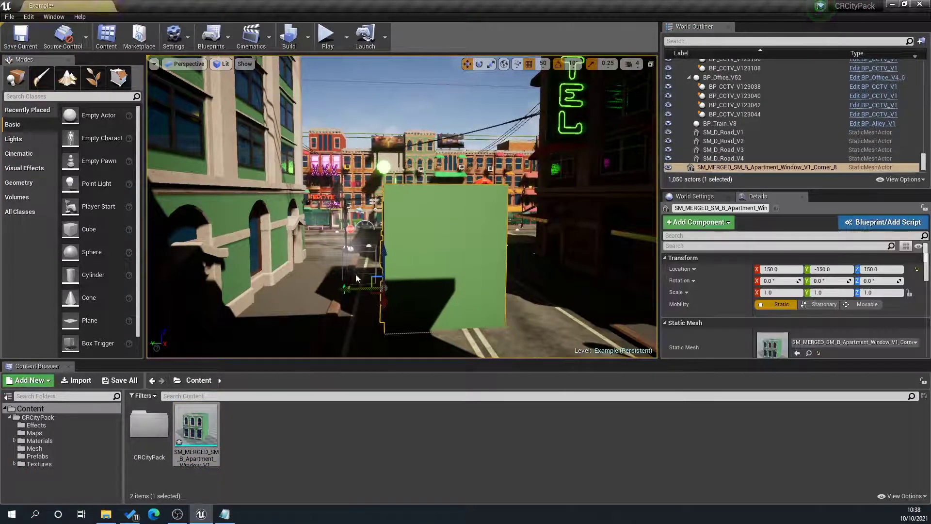
pyautogui.moveTo(431, 245); pyautogui.dragTo(412, 248, button='middle')
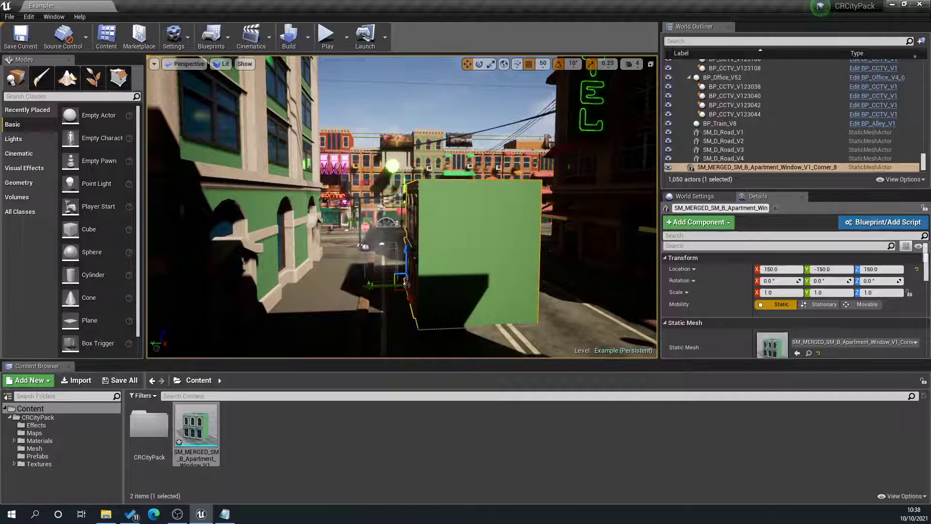
pyautogui.moveTo(407, 245); pyautogui.dragTo(409, 236)
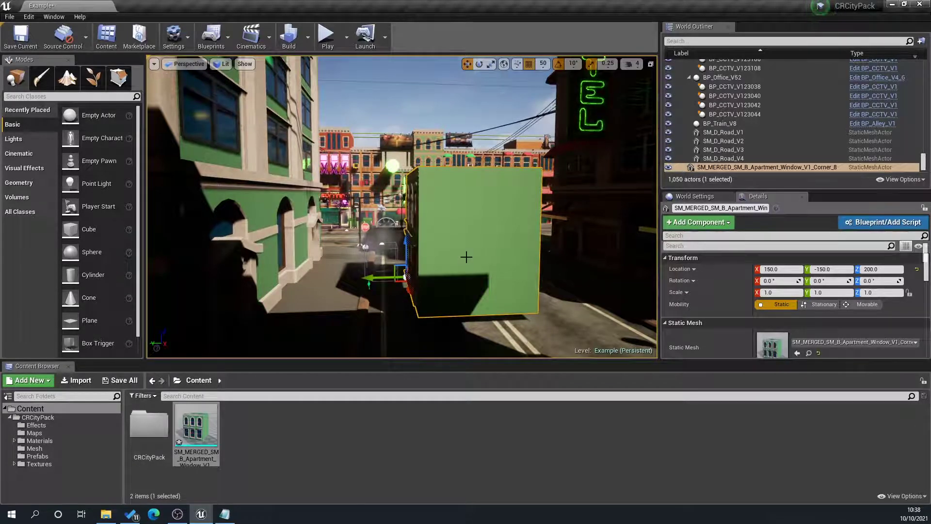
pyautogui.press('Delete')
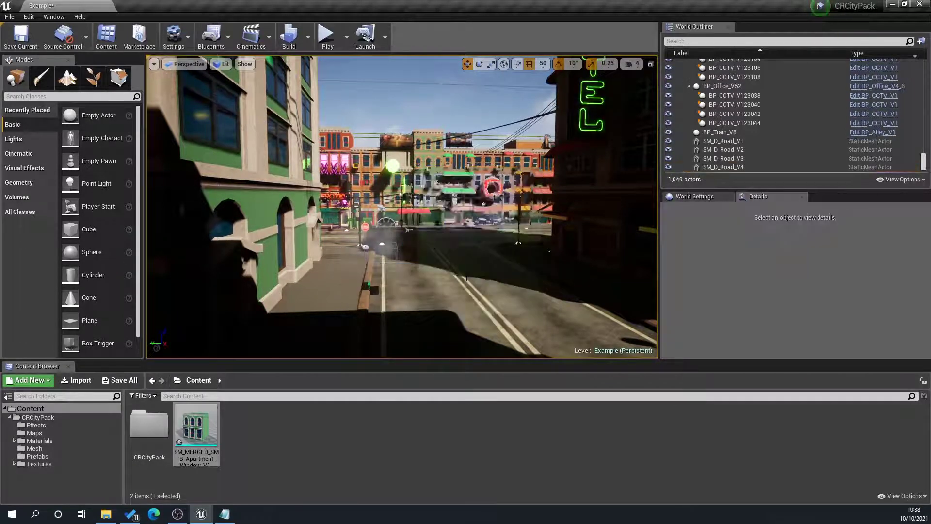
pyautogui.moveTo(453, 260); pyautogui.dragTo(391, 240)
pyautogui.moveTo(485, 264); pyautogui.dragTo(465, 213)
pyautogui.moveTo(464, 103); pyautogui.dragTo(549, 96, button='middle')
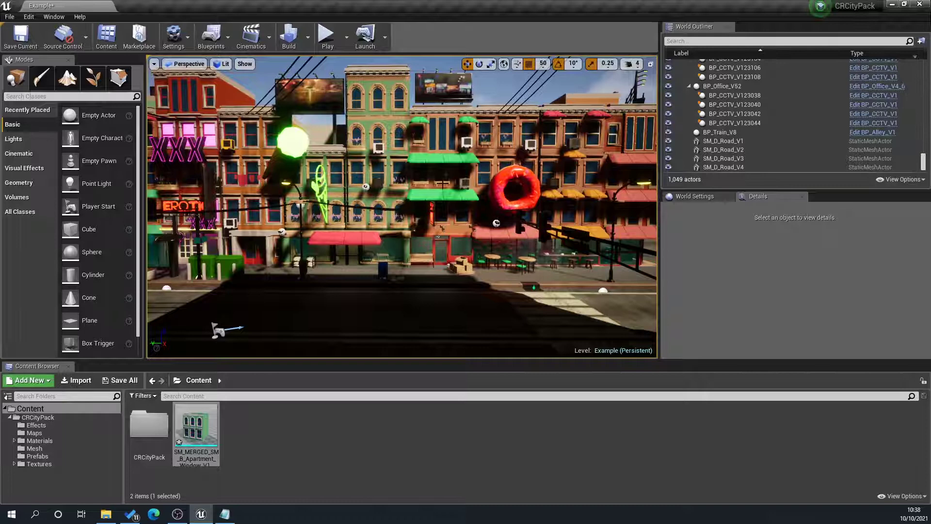
pyautogui.moveTo(443, 184); pyautogui.dragTo(438, 193)
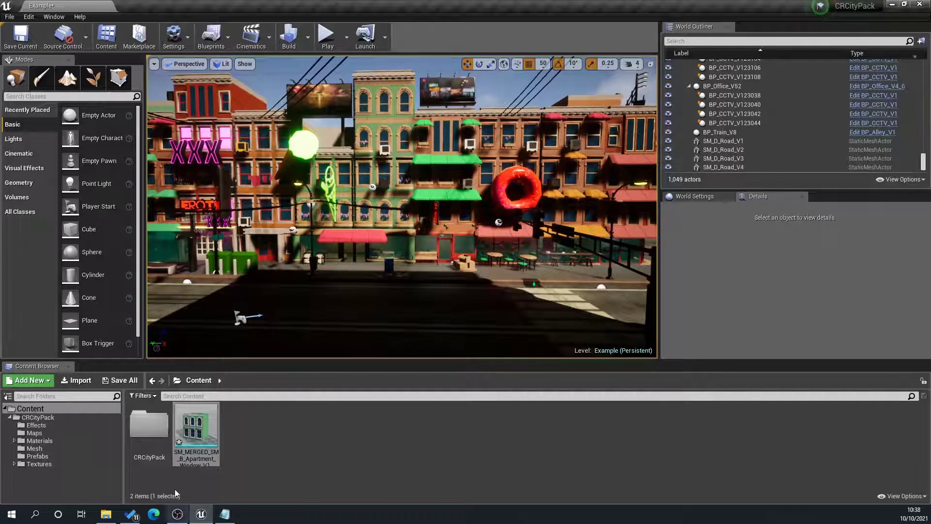
pyautogui.moveTo(442, 235); pyautogui.dragTo(460, 321)
# - Place the BP_Building_V5 blueprint from the Prefabs folder in the street and set its location to 0, 0, 0
pyautogui.click(37, 456)
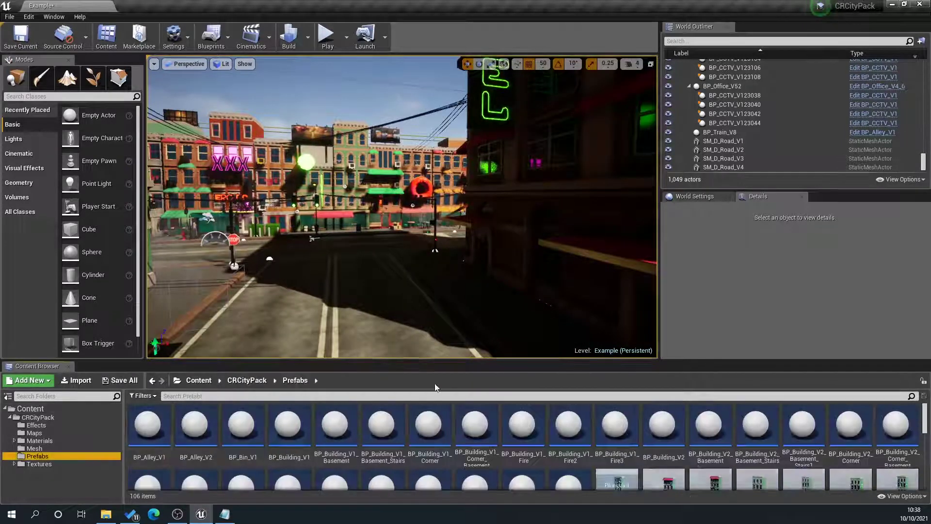
pyautogui.moveTo(379, 242); pyautogui.dragTo(373, 303)
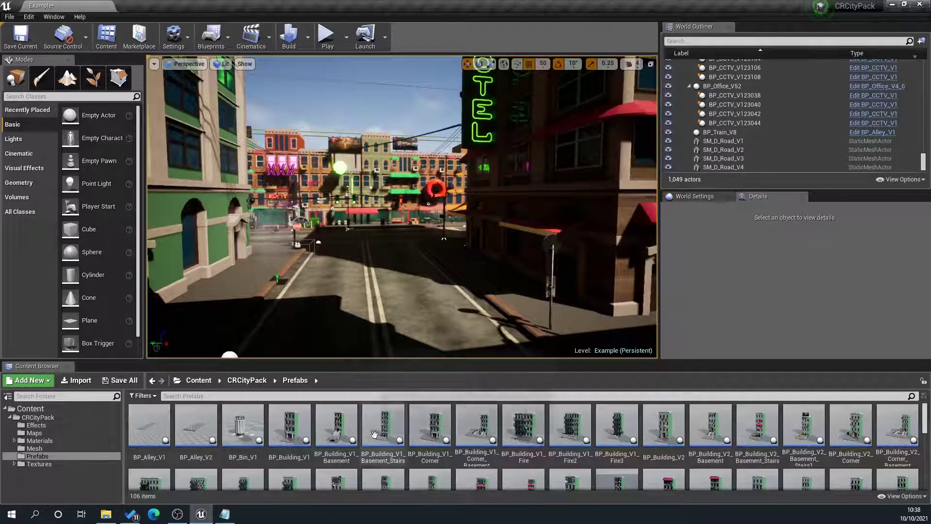
pyautogui.scroll(-3, 460, 463)
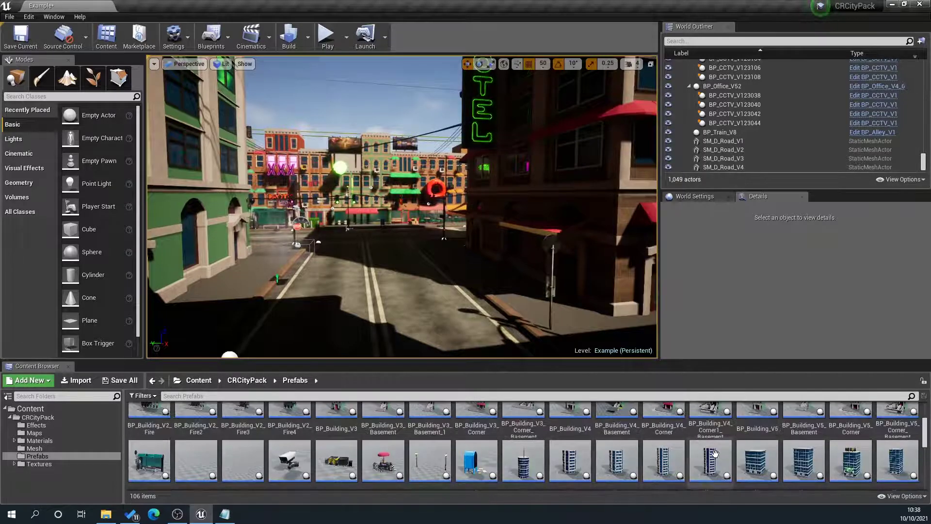
pyautogui.moveTo(762, 433); pyautogui.dragTo(310, 289)
pyautogui.click(793, 269)
pyautogui.write('0')
pyautogui.click(839, 269)
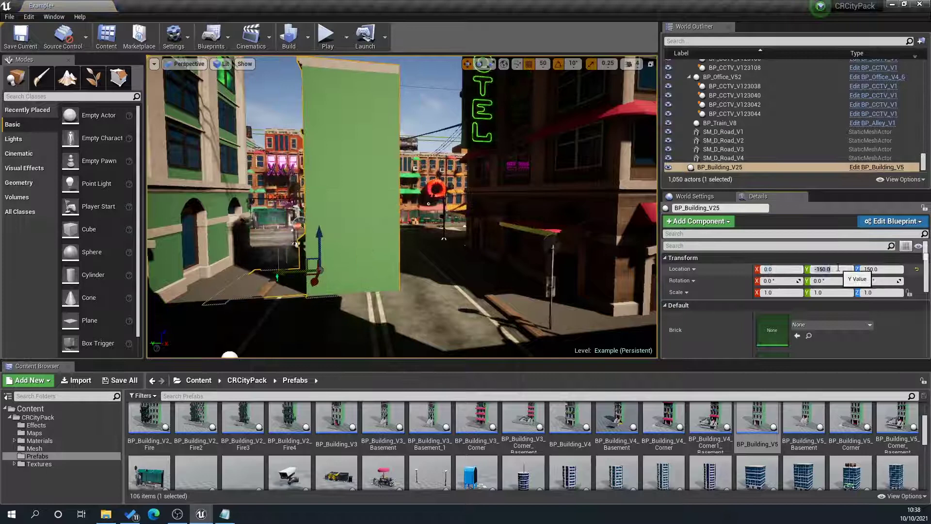
pyautogui.write('0')
pyautogui.click(892, 270)
pyautogui.write('0')
pyautogui.press('Return')
# - Merge the placed building blueprint's components into one static mesh, saved under the default name in the Content folder
pyautogui.rightClick(311, 215)
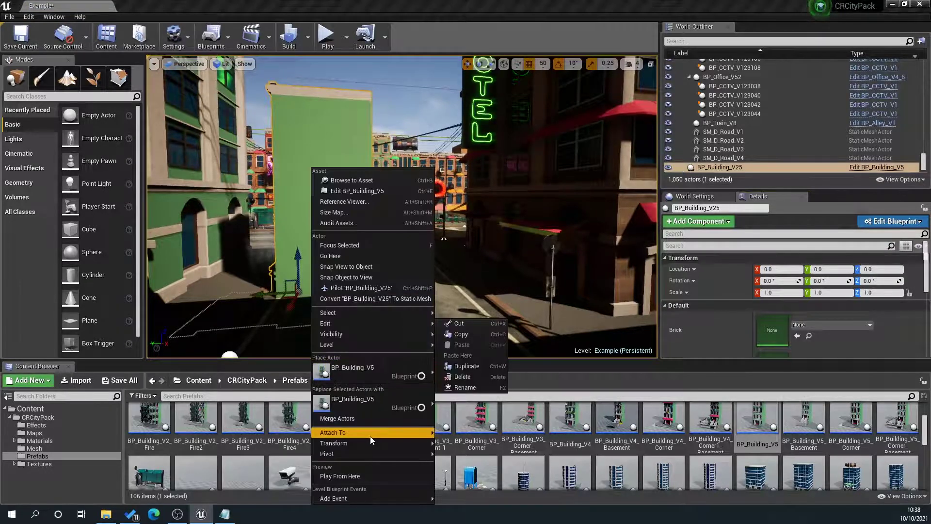
pyautogui.click(369, 420)
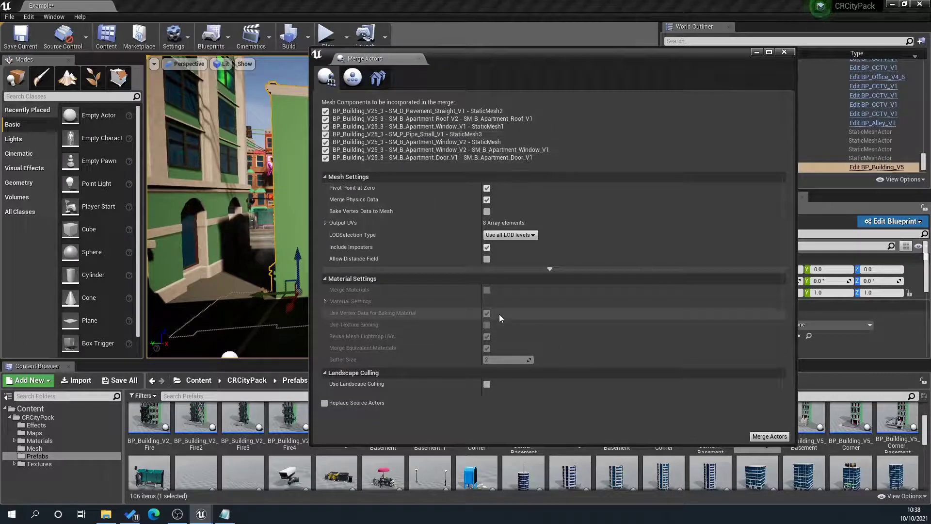
pyautogui.click(770, 436)
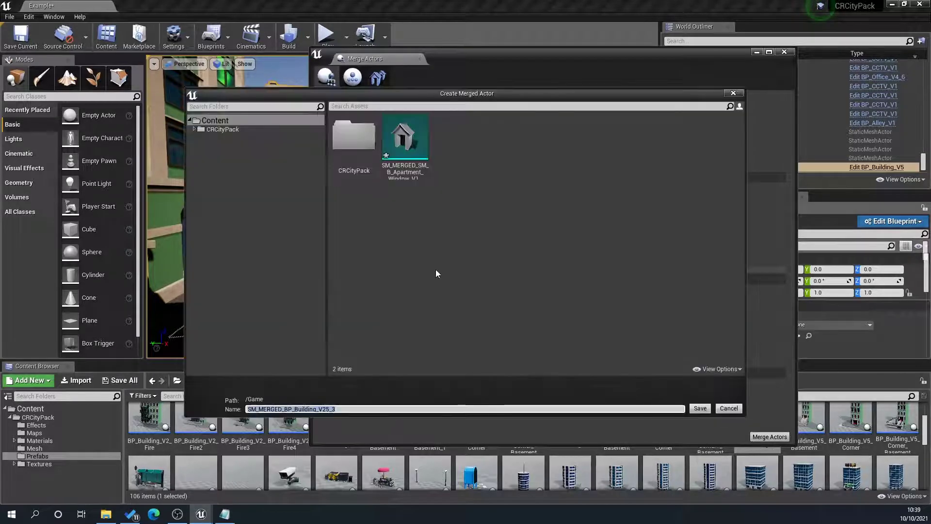
pyautogui.click(701, 409)
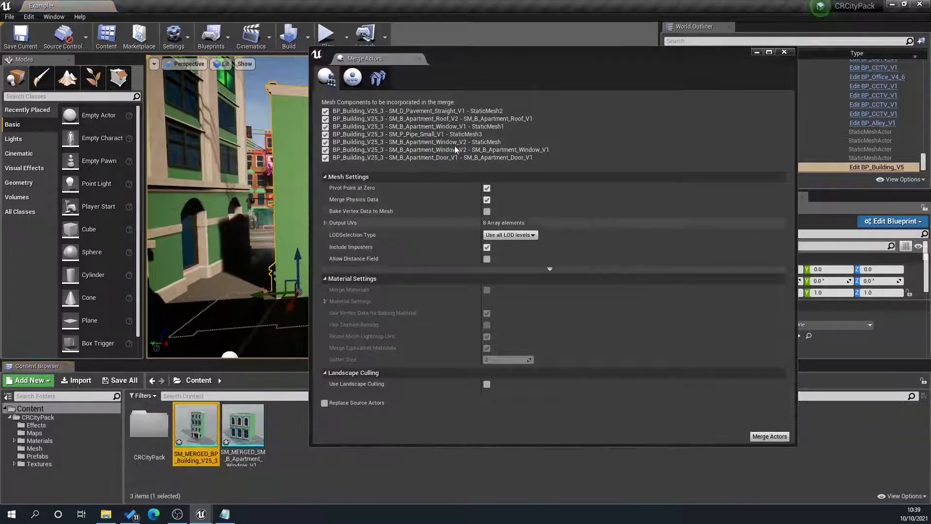
pyautogui.click(784, 51)
# - Delete the source building blueprint from the level and place the merged building mesh in the street at about X 450, Y -200, Z 150
pyautogui.moveTo(297, 259); pyautogui.dragTo(297, 232)
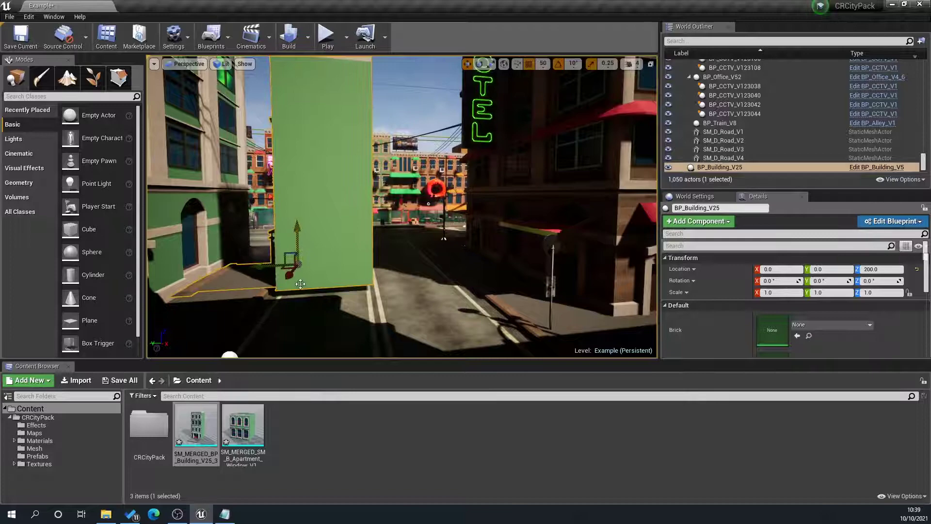
pyautogui.press('Delete')
pyautogui.moveTo(197, 433); pyautogui.dragTo(314, 293)
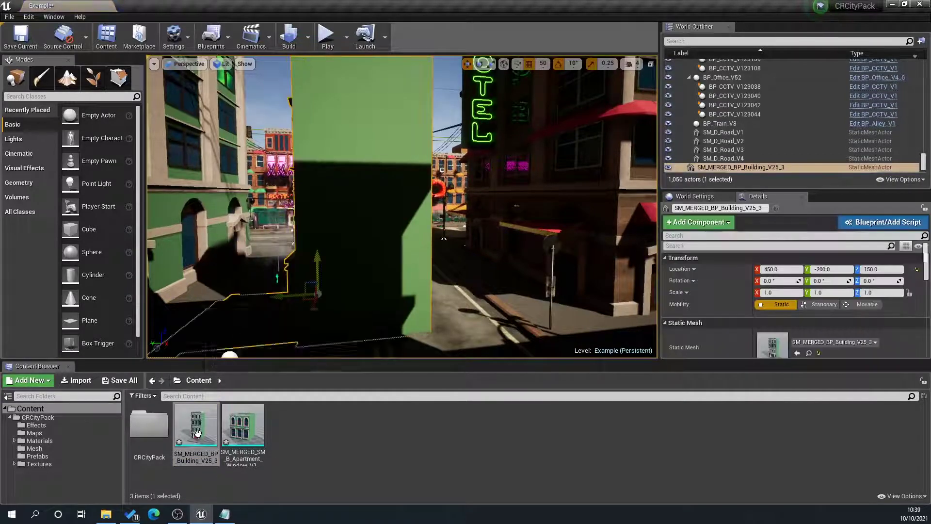
# - Open the merged building mesh asset, examine its geometry and material slots, and close it
pyautogui.doubleClick(197, 430)
pyautogui.scroll(-2, 871, 165)
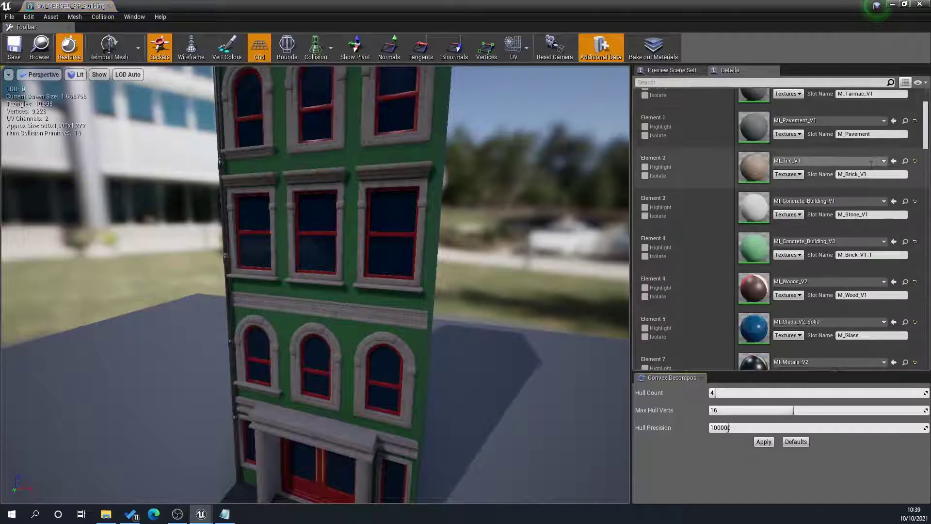
pyautogui.scroll(-3, 872, 165)
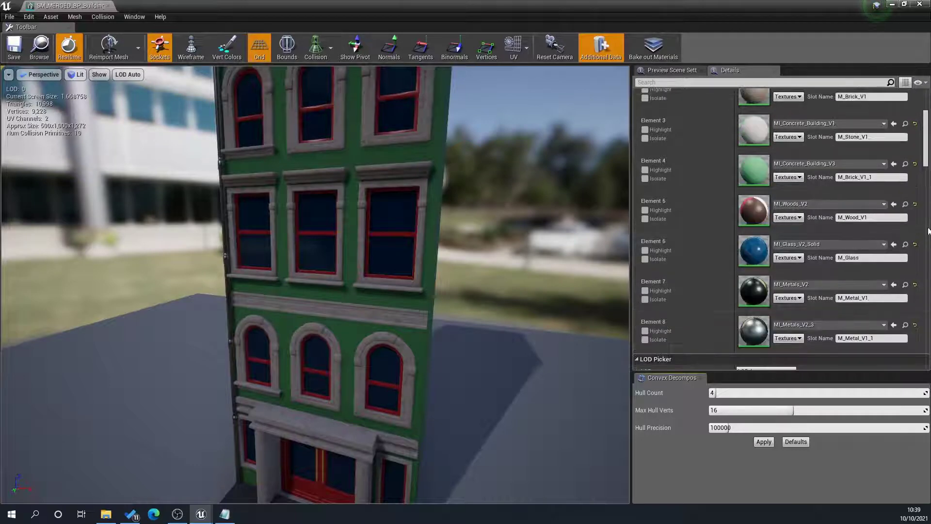
pyautogui.scroll(5, 738, 197)
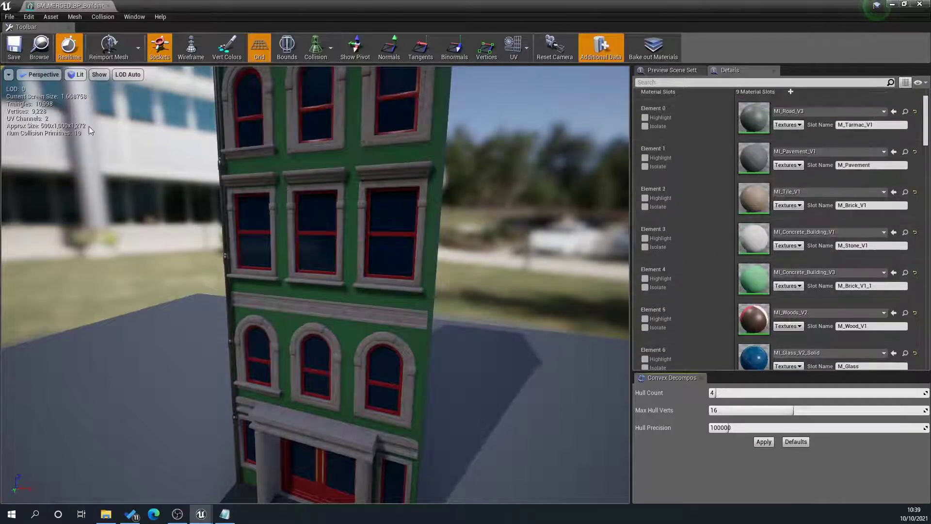
pyautogui.click(111, 6)
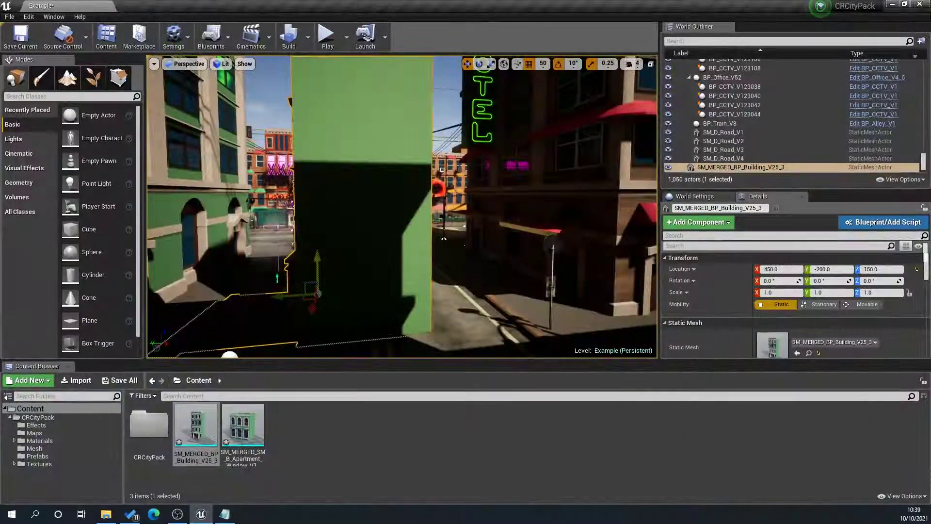